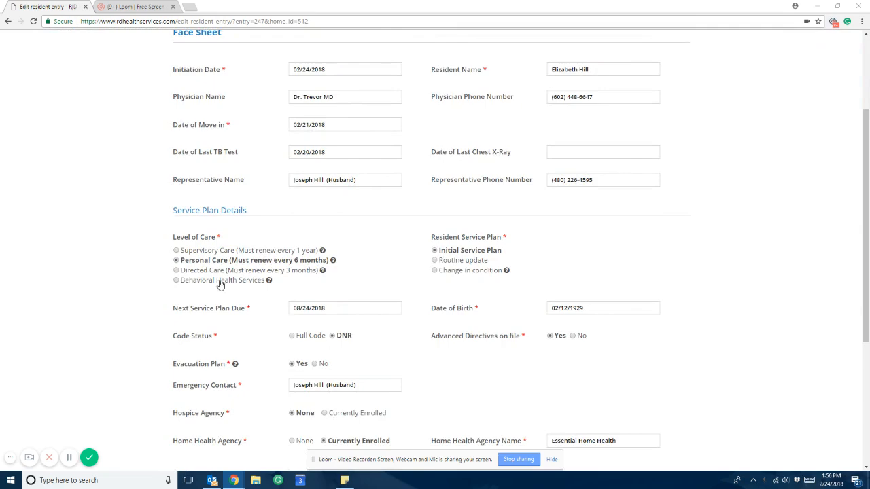
# Step: Review the Face Sheet, including level of care and medical details, and continue to ADLs, Hygiene, & Contracted Services
pyautogui.moveTo(221, 284)
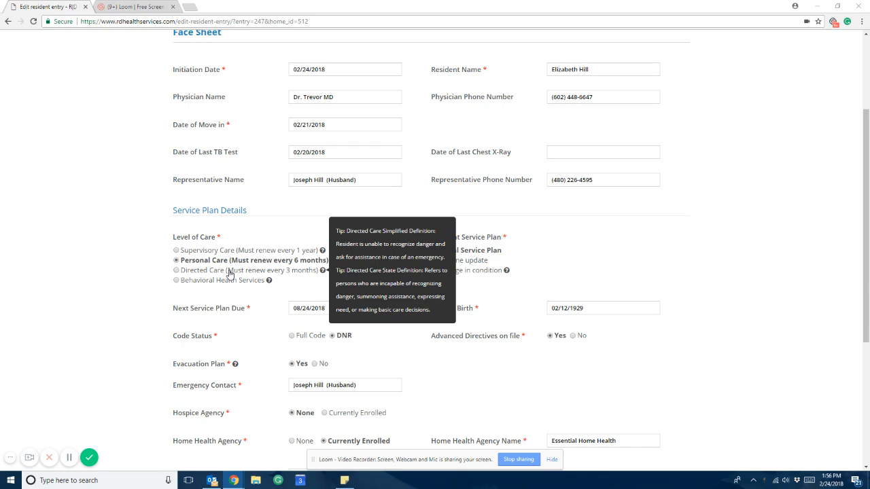
pyautogui.scroll(2, 536, 265)
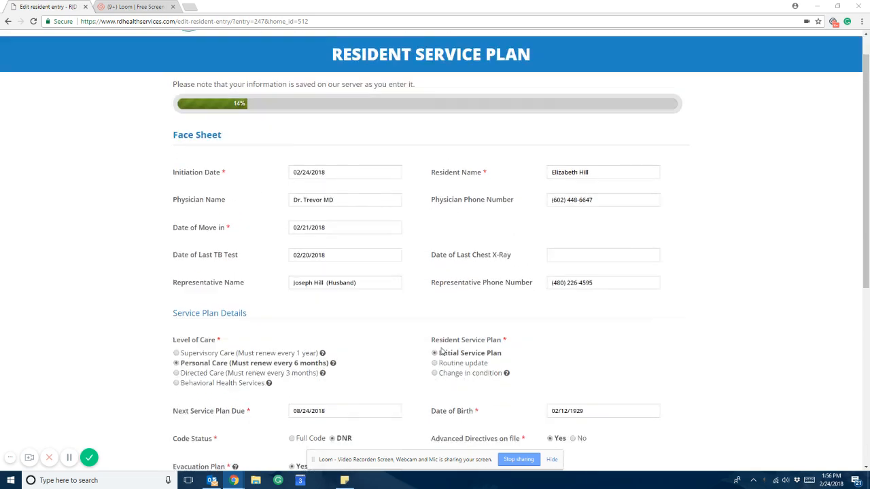
pyautogui.scroll(-4, 440, 351)
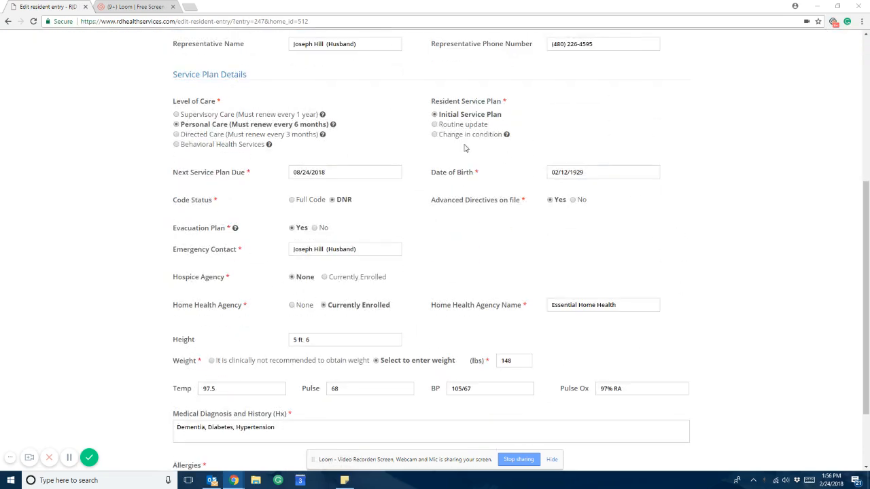
pyautogui.scroll(-2, 361, 358)
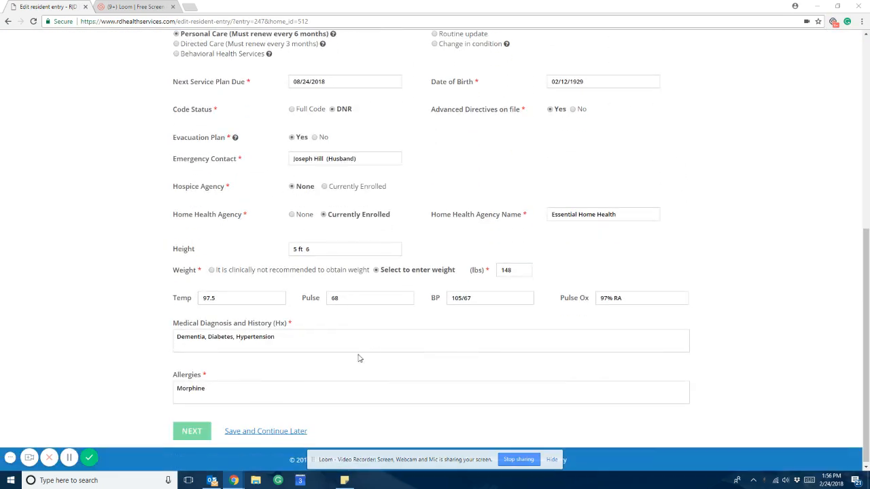
pyautogui.click(192, 435)
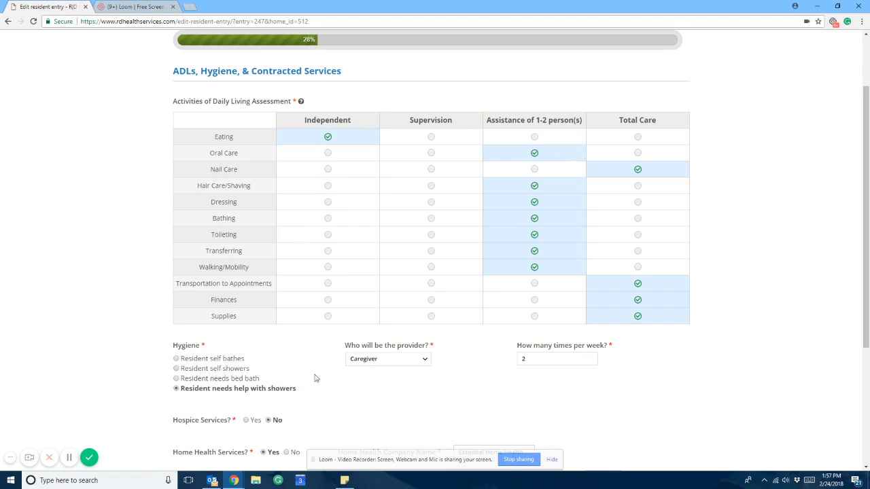
# Step: Check the available provider options for the resident's help with showers, leaving Caregiver selected
pyautogui.click(370, 363)
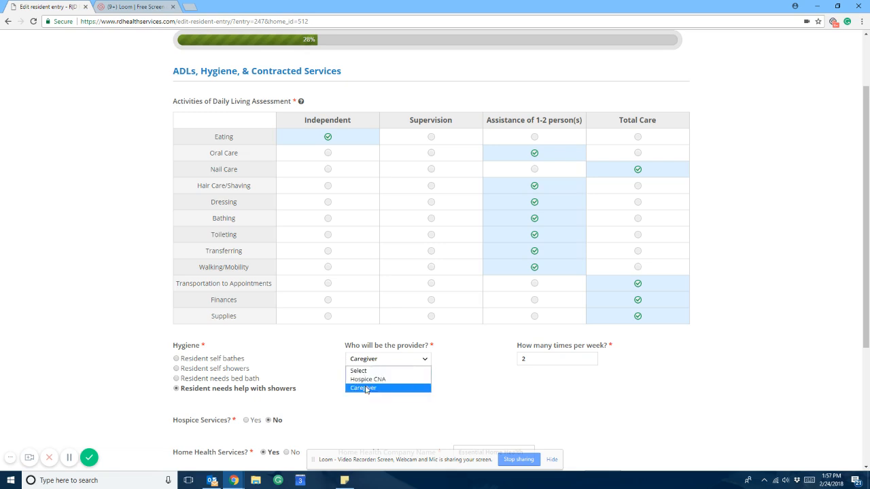
pyautogui.click(374, 362)
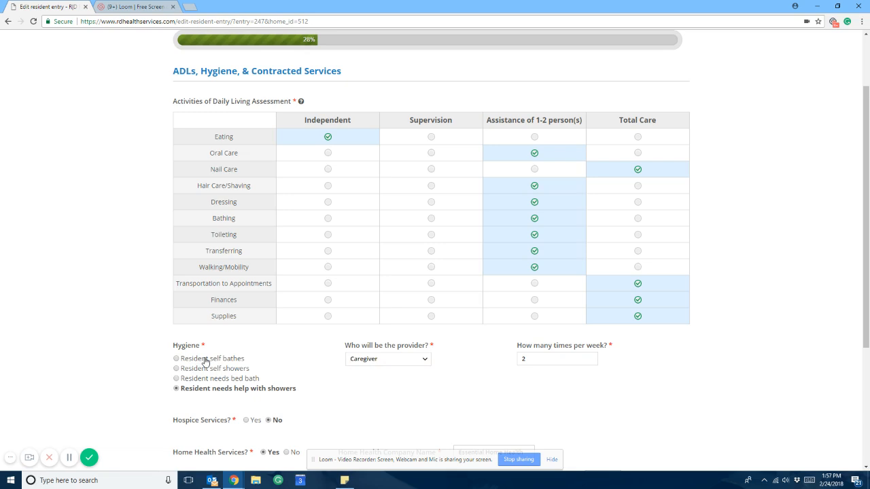
# Step: Set the physical therapy visit frequency to 1 time per week and continue to the Body Assessment page
pyautogui.scroll(-3, 71, 458)
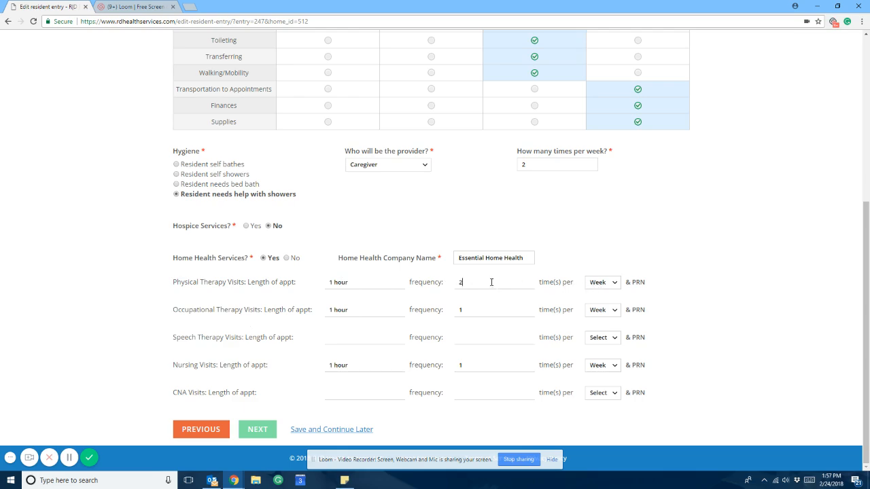
pyautogui.click(603, 282)
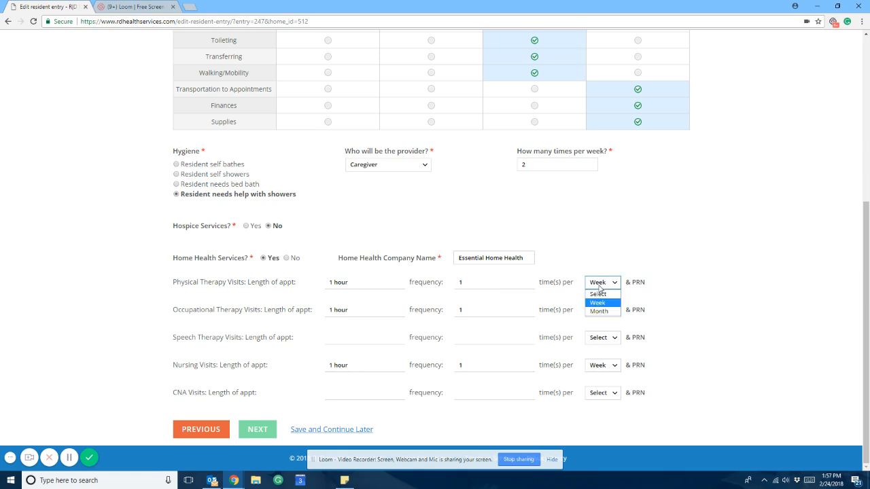
pyautogui.click(600, 294)
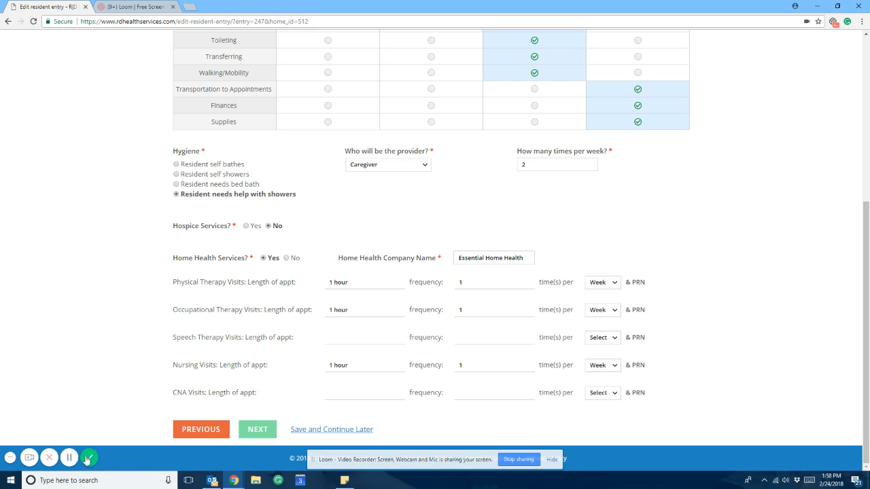
pyautogui.click(257, 435)
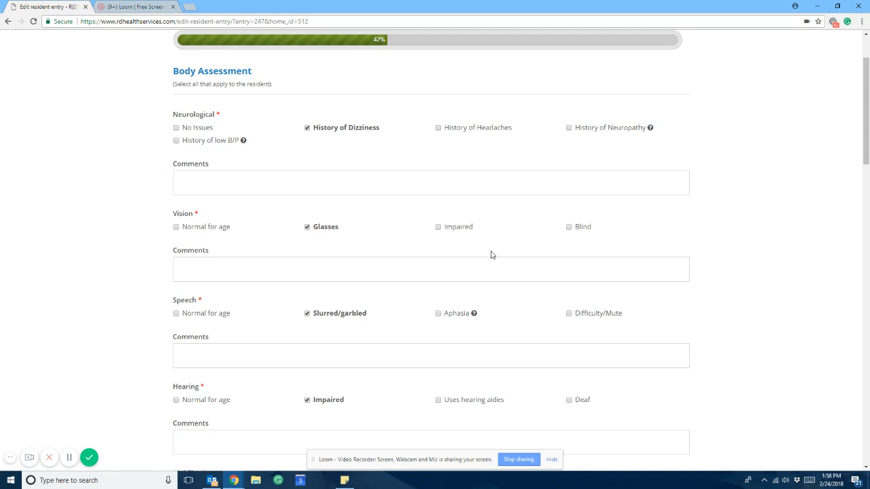
# Step: Review the Body Assessment sections from Neurological through Mental Status and continue to the Diet and Medications page
pyautogui.scroll(-1, 492, 255)
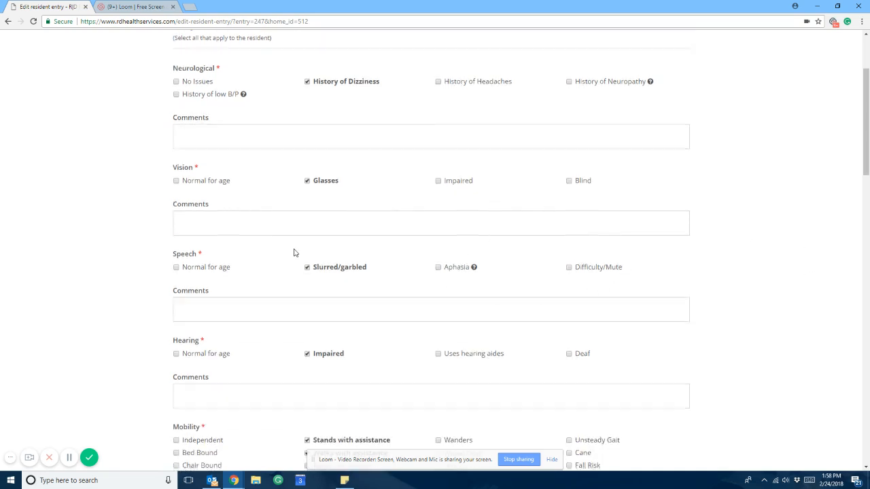
pyautogui.scroll(-1, 294, 253)
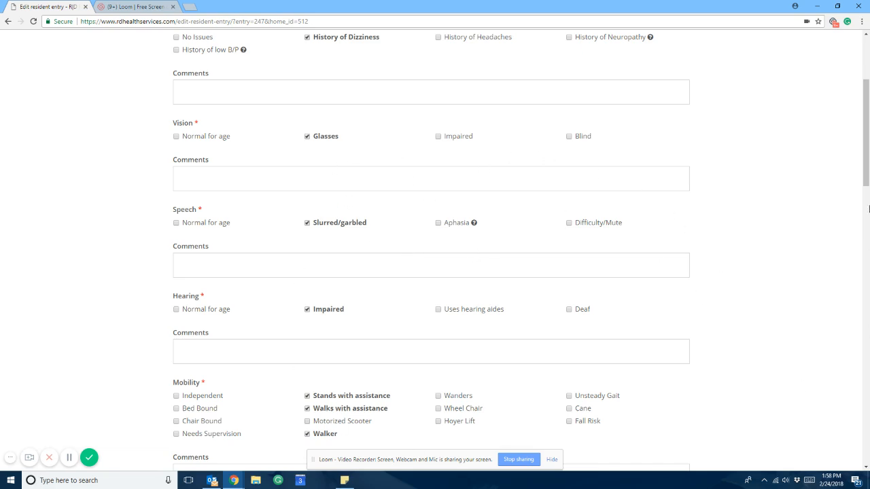
pyautogui.moveTo(868, 167); pyautogui.dragTo(867, 143)
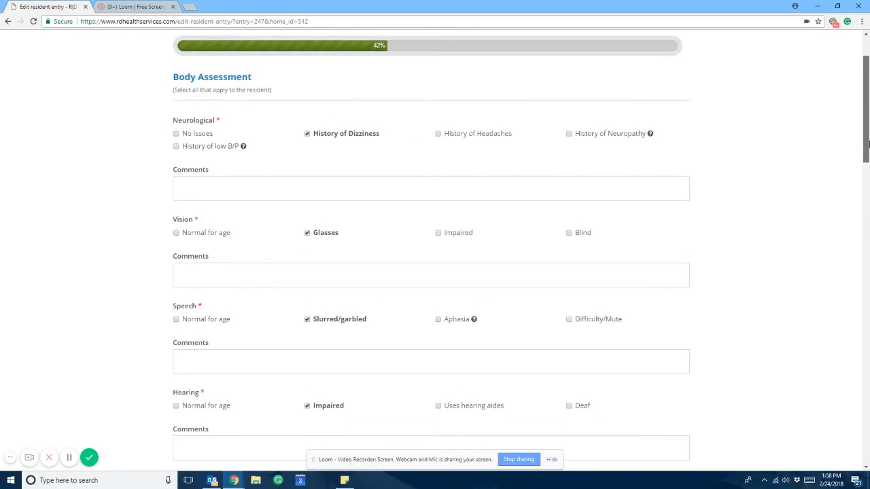
pyautogui.moveTo(868, 143); pyautogui.dragTo(867, 169)
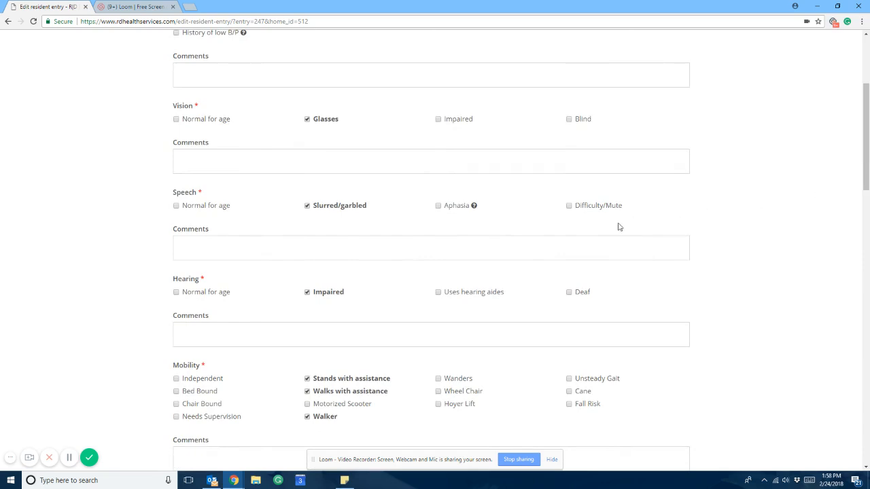
pyautogui.moveTo(461, 212)
pyautogui.scroll(-5, 521, 332)
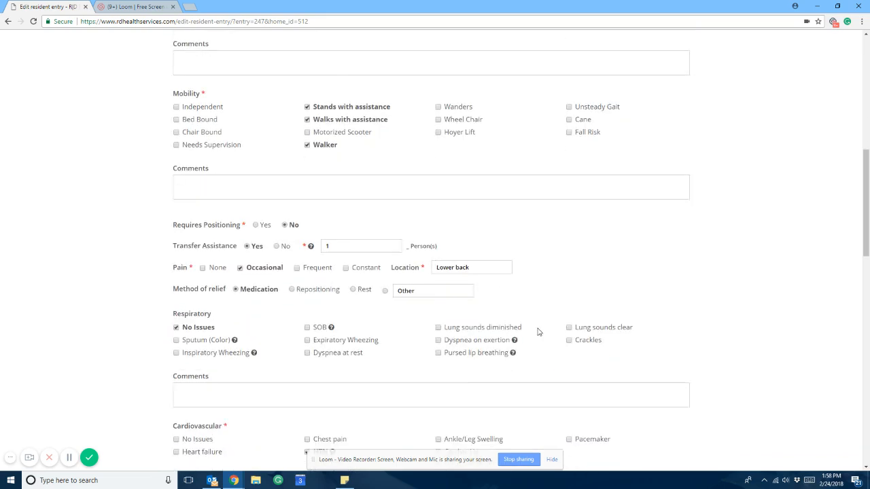
pyautogui.scroll(-5, 540, 332)
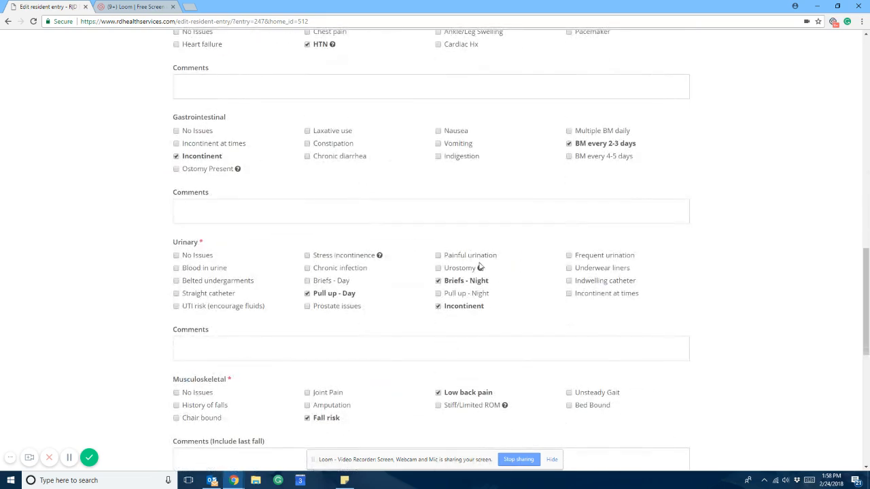
pyautogui.scroll(-7, 479, 267)
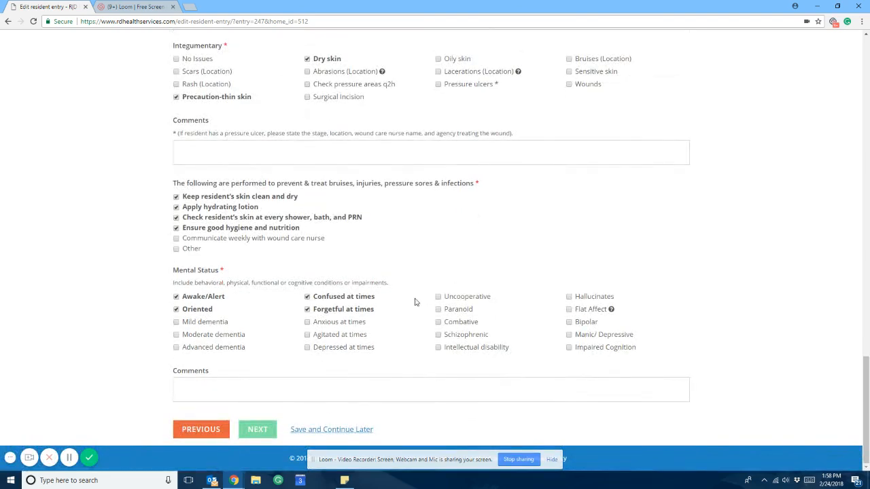
pyautogui.click(252, 432)
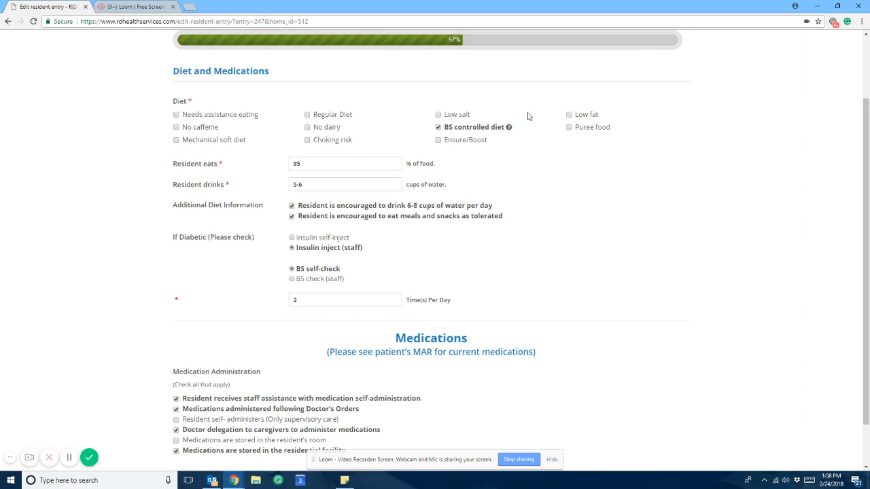
# Step: Examine the diet options and the entries for how much the resident eats and drinks
pyautogui.click(226, 116)
pyautogui.click(226, 119)
pyautogui.moveTo(318, 161); pyautogui.dragTo(280, 166)
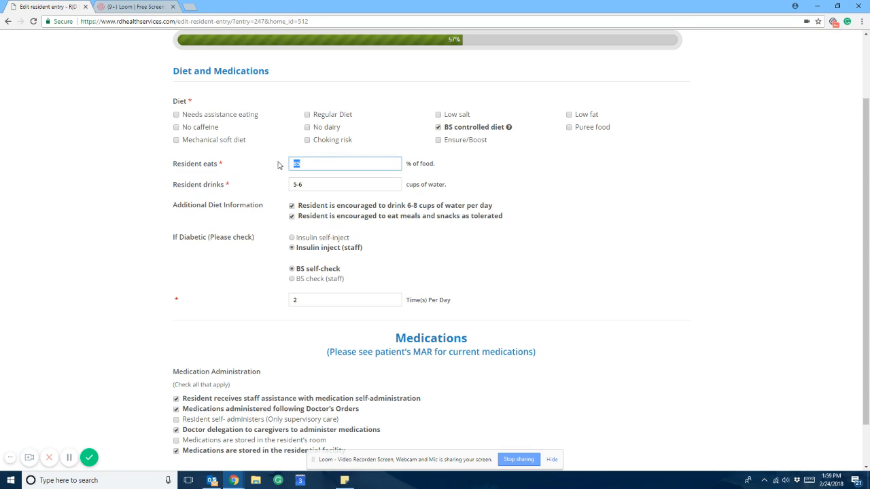
pyautogui.click(334, 163)
pyautogui.click(326, 185)
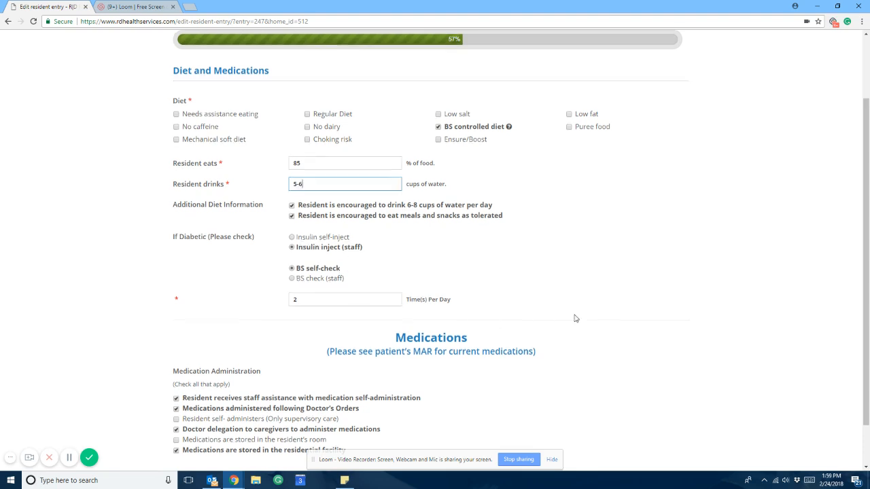
# Step: Highlight the note about seeing the patient's MAR in the Medications section and continue to the Additional Information page
pyautogui.scroll(-1, 575, 318)
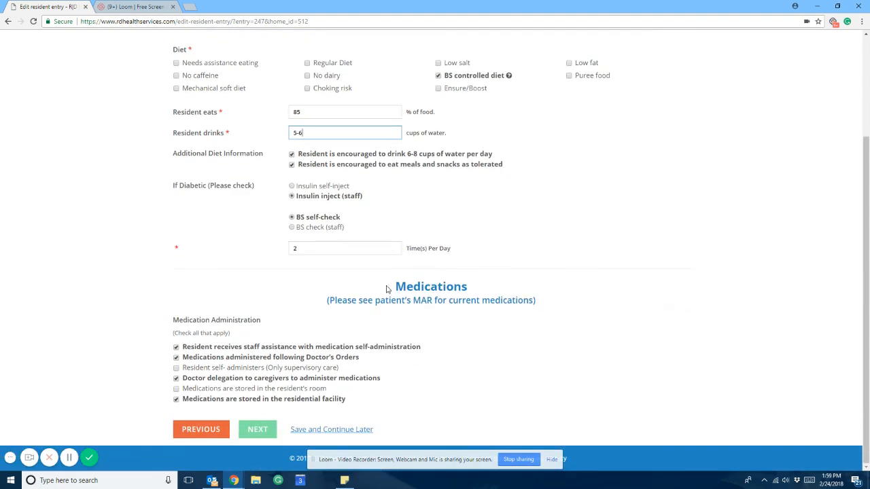
pyautogui.moveTo(386, 288); pyautogui.dragTo(538, 307)
pyautogui.click(598, 324)
pyautogui.moveTo(324, 304); pyautogui.dragTo(542, 306)
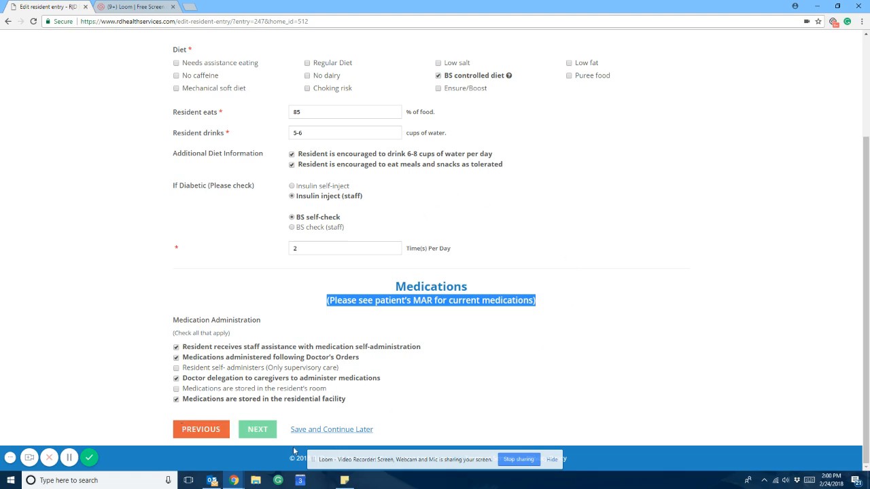
pyautogui.click(252, 431)
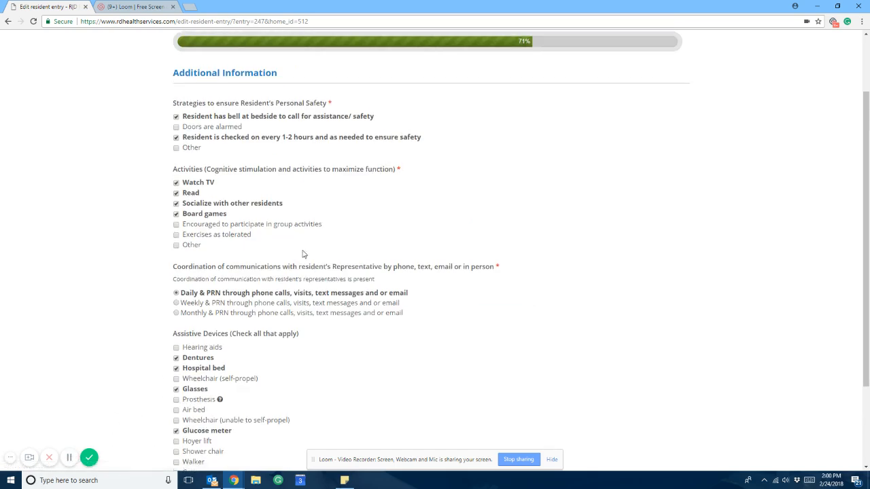
# Step: Review the personal safety strategies, activities, representative communication and assistive devices selections
pyautogui.scroll(2, 303, 254)
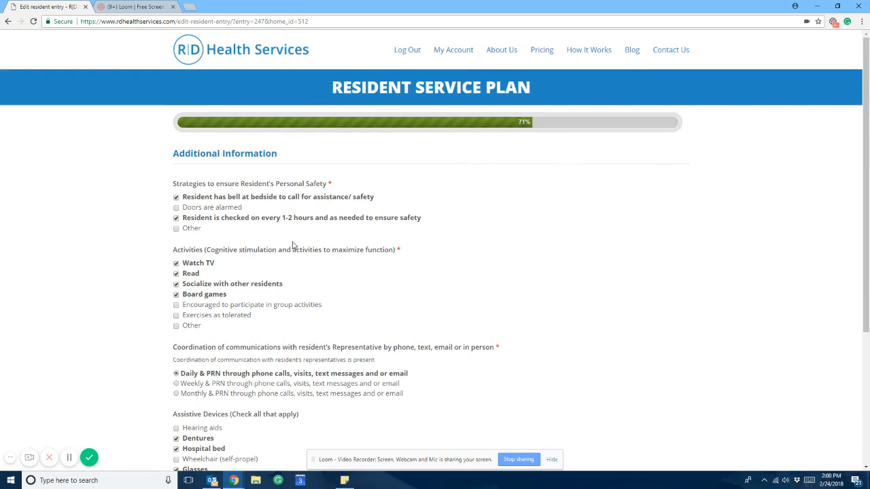
pyautogui.scroll(-1, 287, 225)
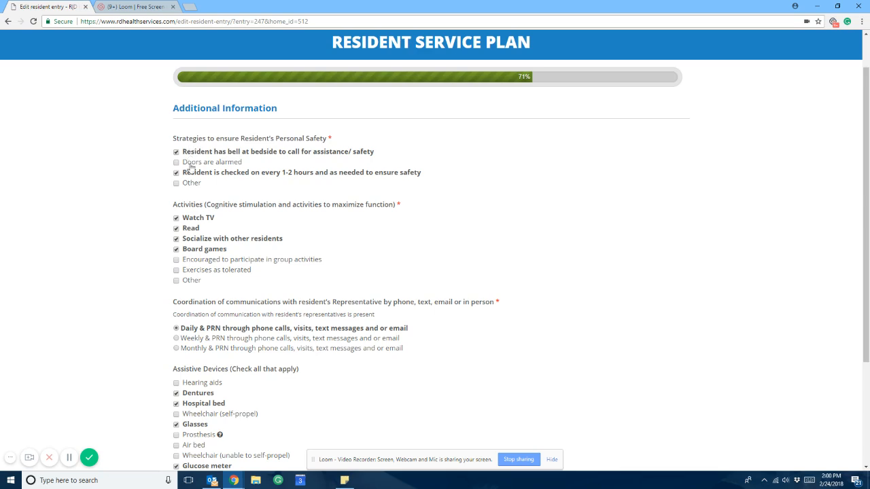
pyautogui.scroll(-1, 216, 275)
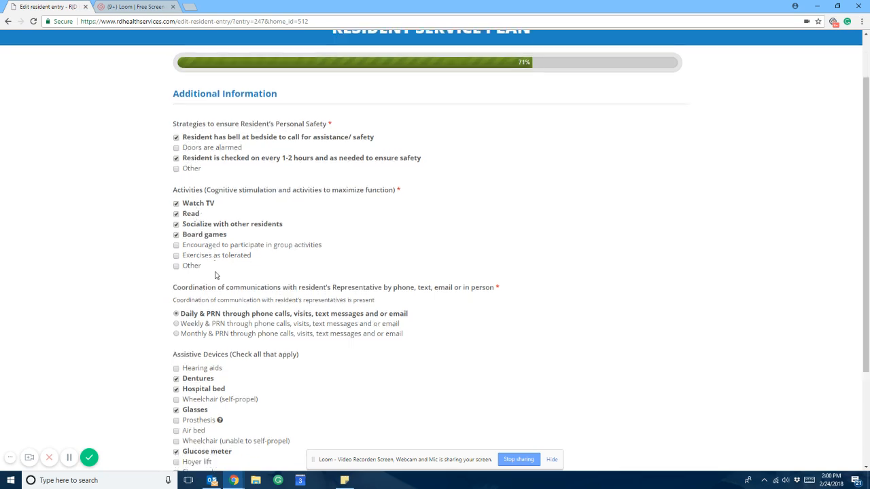
pyautogui.scroll(-1, 216, 275)
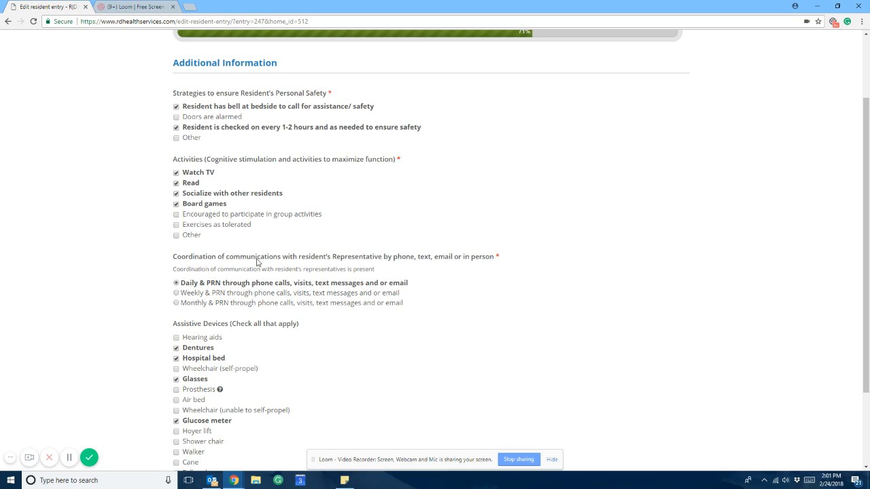
pyautogui.scroll(-3, 242, 271)
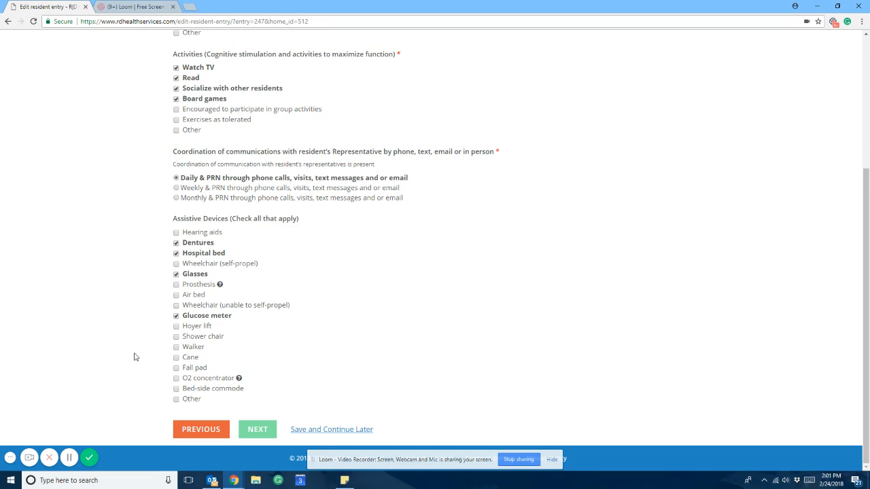
pyautogui.click(176, 399)
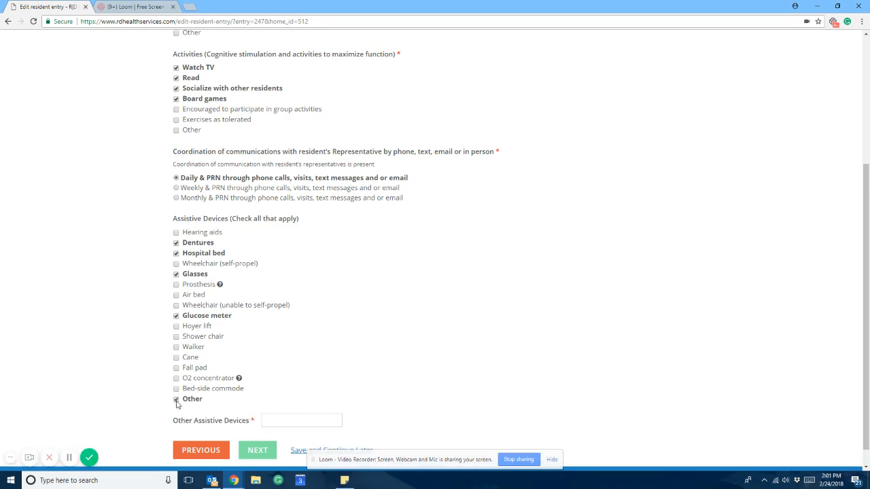
pyautogui.click(301, 420)
pyautogui.scroll(-1, 302, 402)
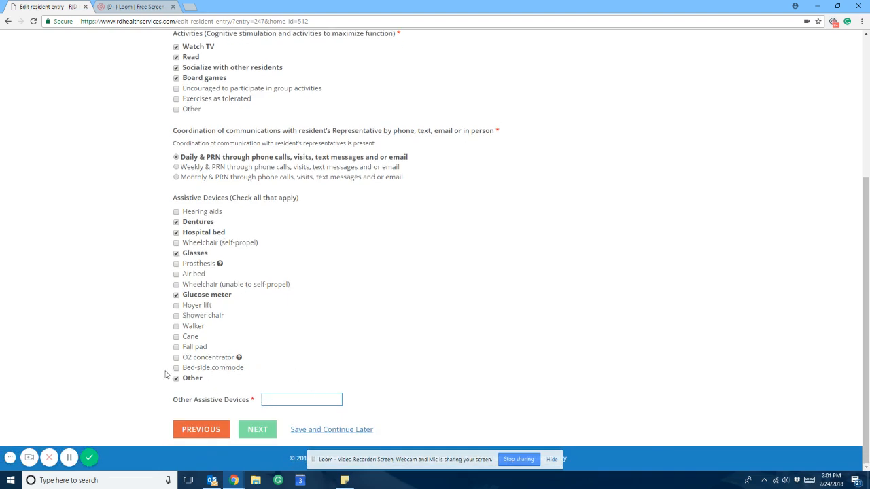
pyautogui.click(69, 457)
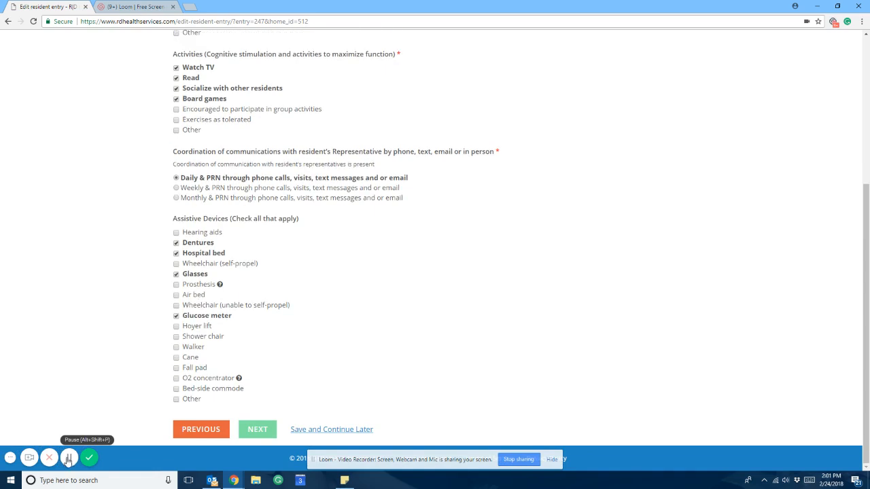
# Step: Continue to the Notes, Signatures, and Disclaimers page and place the cursor in the Notes text
pyautogui.click(258, 433)
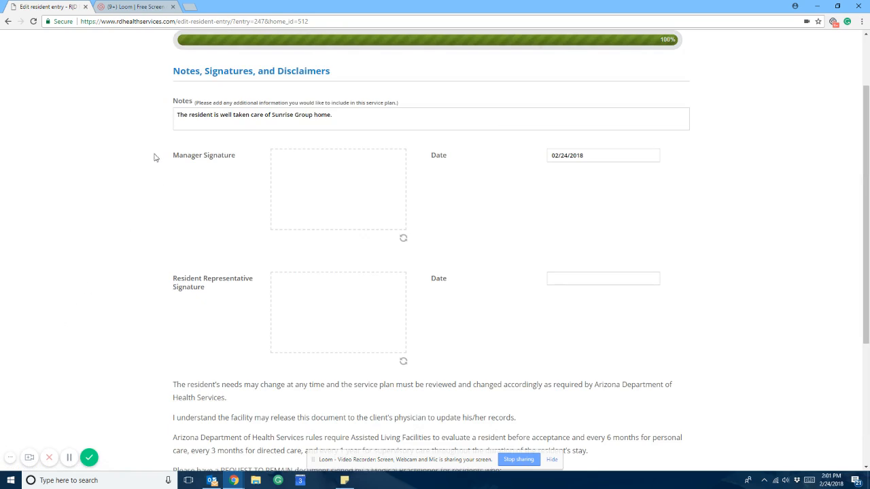
pyautogui.click(333, 124)
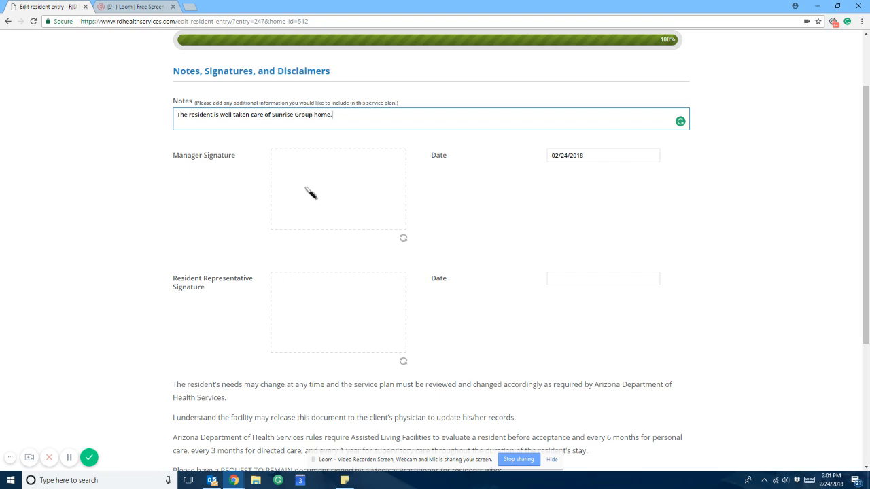
# Step: Draw a trial manager signature, reset it, and clear the manager's signature date
pyautogui.moveTo(309, 193); pyautogui.dragTo(382, 202)
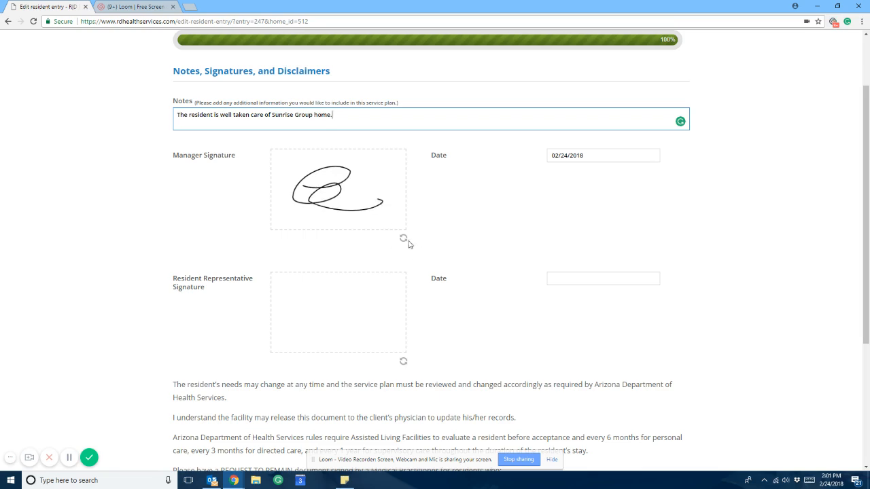
pyautogui.click(403, 239)
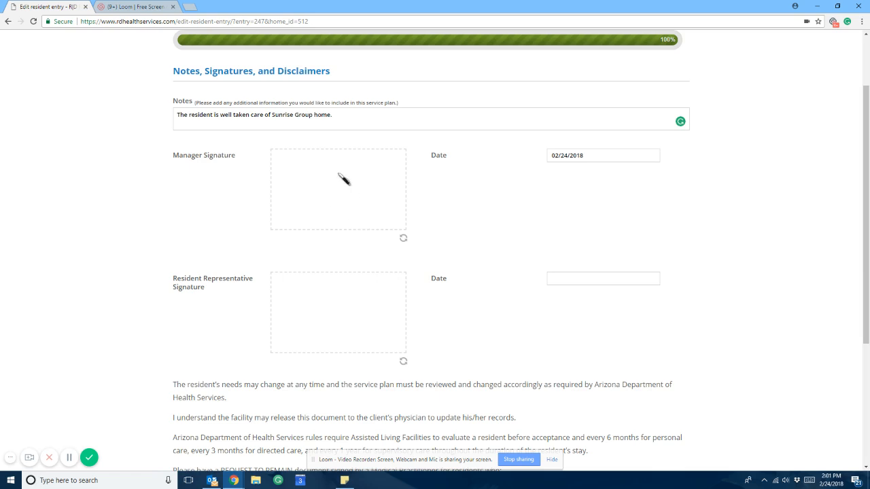
pyautogui.click(577, 155)
pyautogui.press('BackSpace')
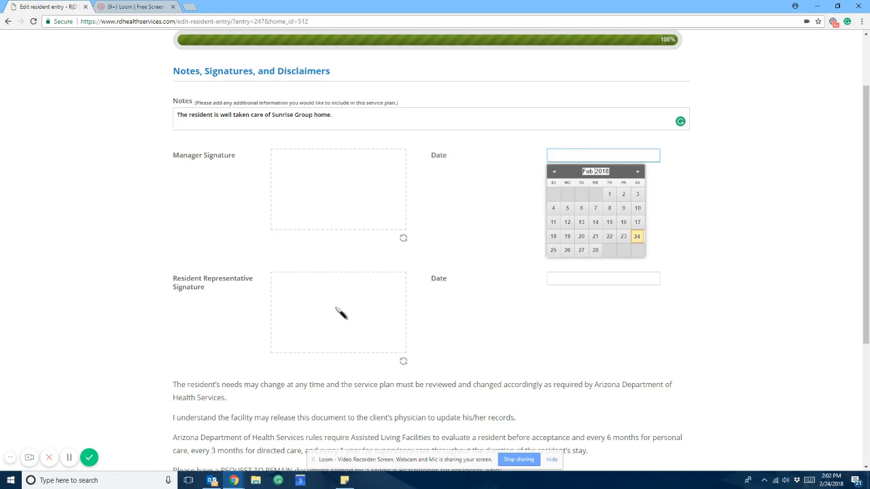
# Step: Review the representative signature area and the disclaimer, and submit the resident service plan
pyautogui.scroll(-2, 325, 353)
pyautogui.scroll(-1, 319, 353)
pyautogui.scroll(3, 340, 271)
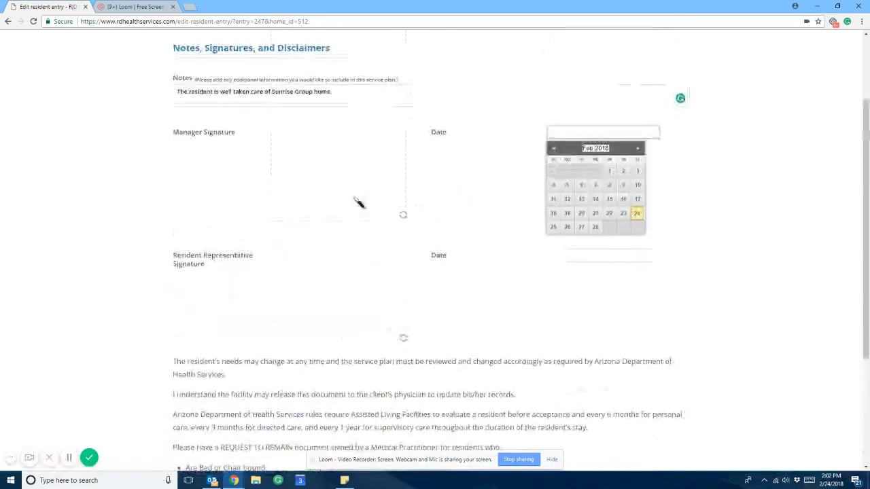
pyautogui.scroll(-3, 310, 281)
pyautogui.click(261, 432)
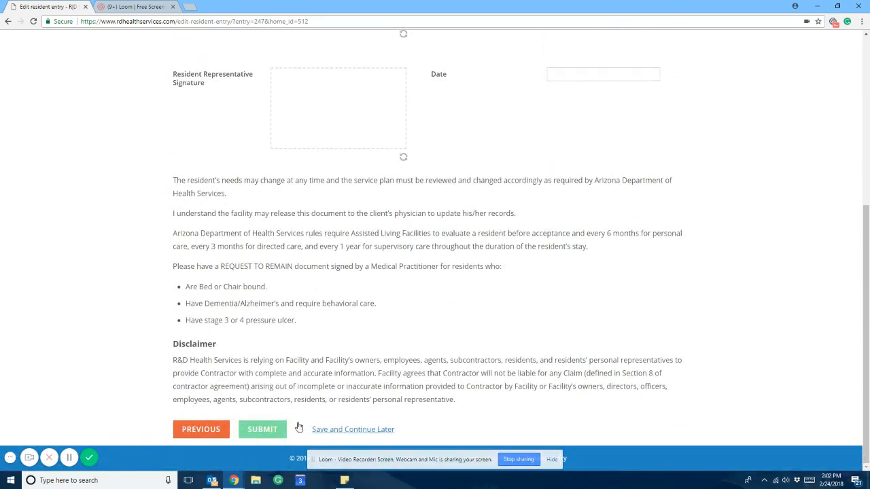